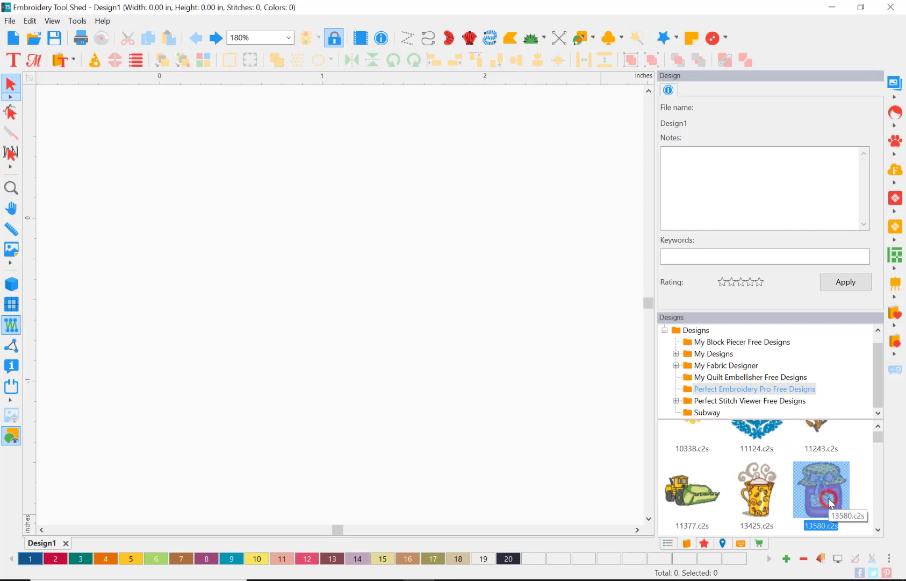
Place the jam jar design 13580.c2s in the empty workspace and show its stitches in 3D
left_click_drag(829, 503, 335, 323)
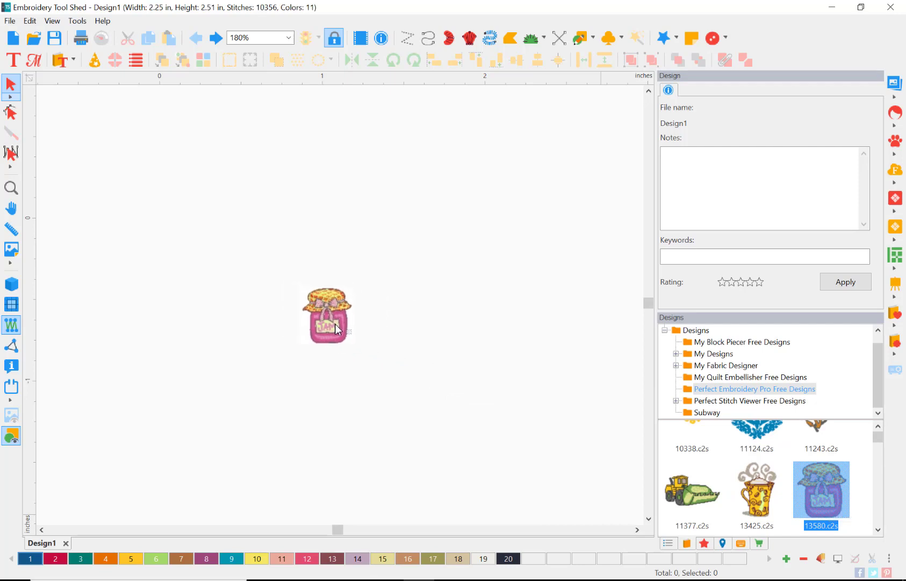
left_click(11, 187)
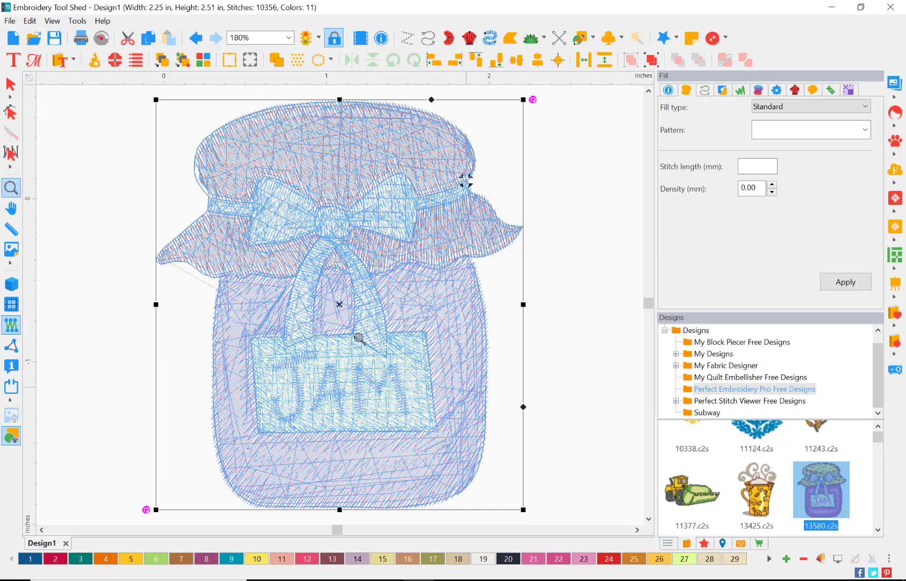
left_click(11, 84)
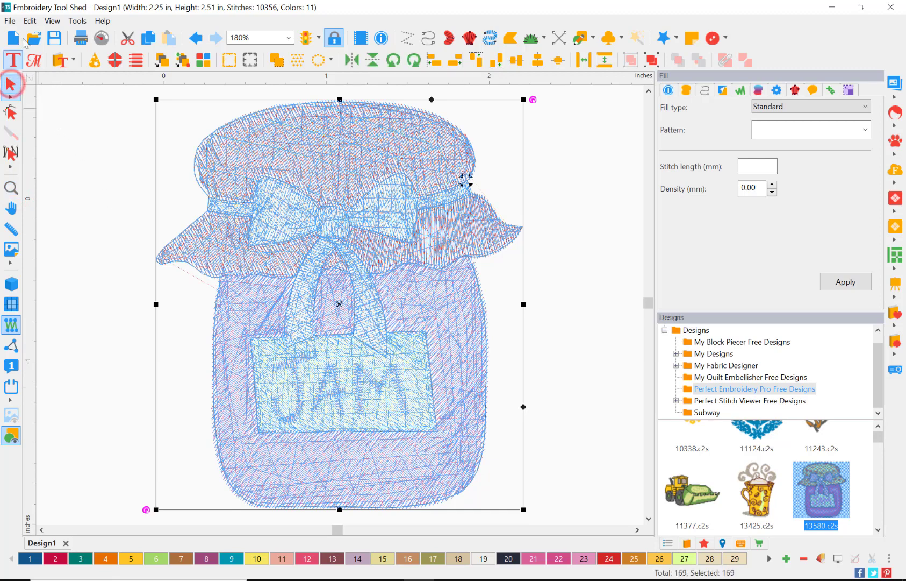
left_click(17, 20)
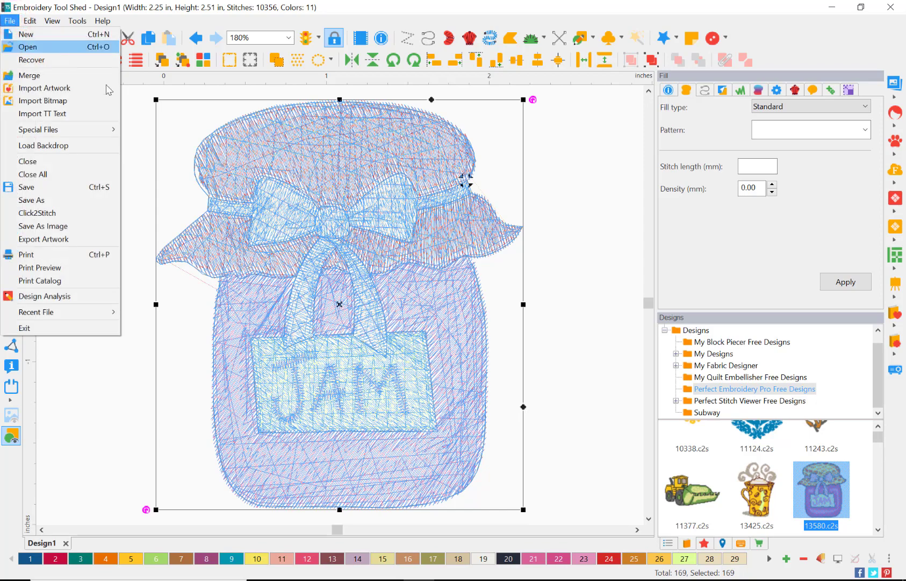
left_click(142, 136)
left_click(20, 283)
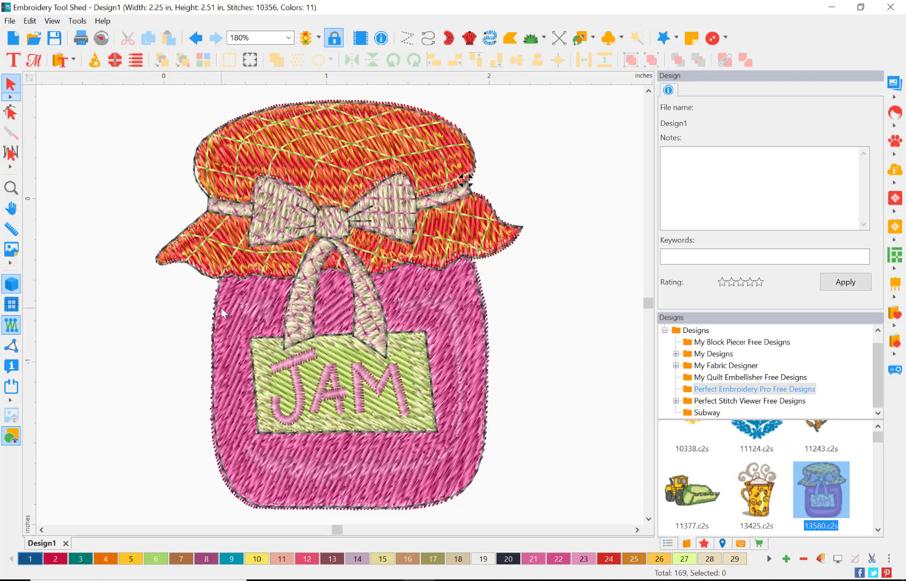
Draw a rectangle artwork about 4.63 in wide and 4.05 in high around the jam jar
scroll(221, 307, "down", 3)
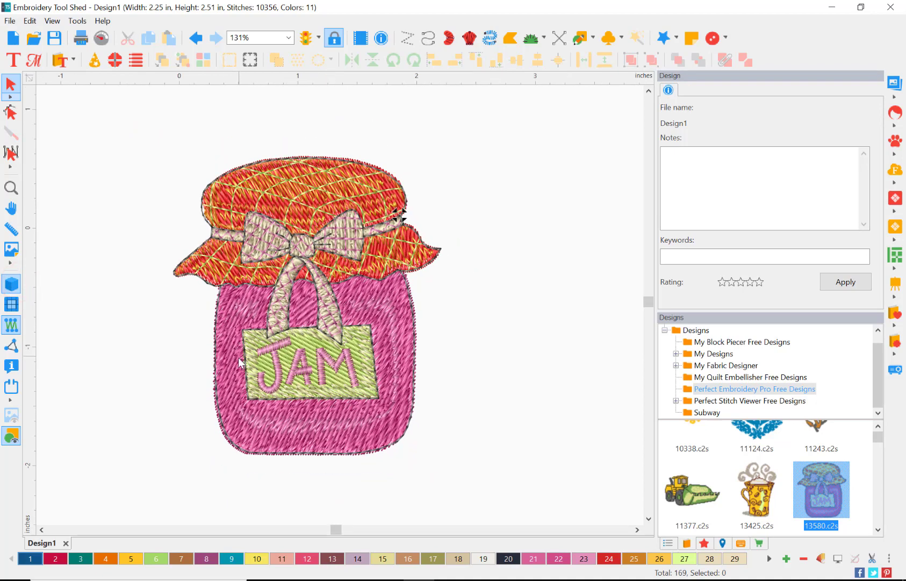
scroll(241, 359, "down", 2)
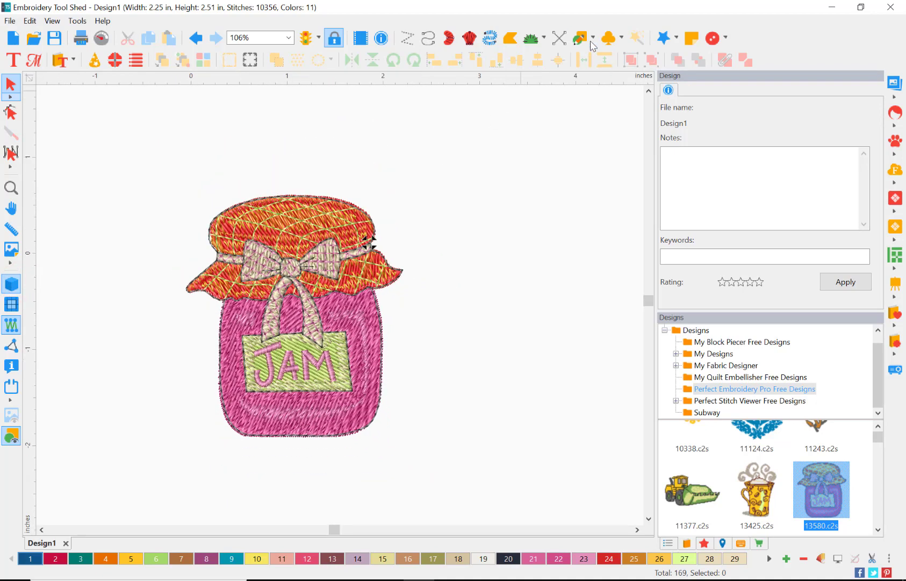
left_click(592, 40)
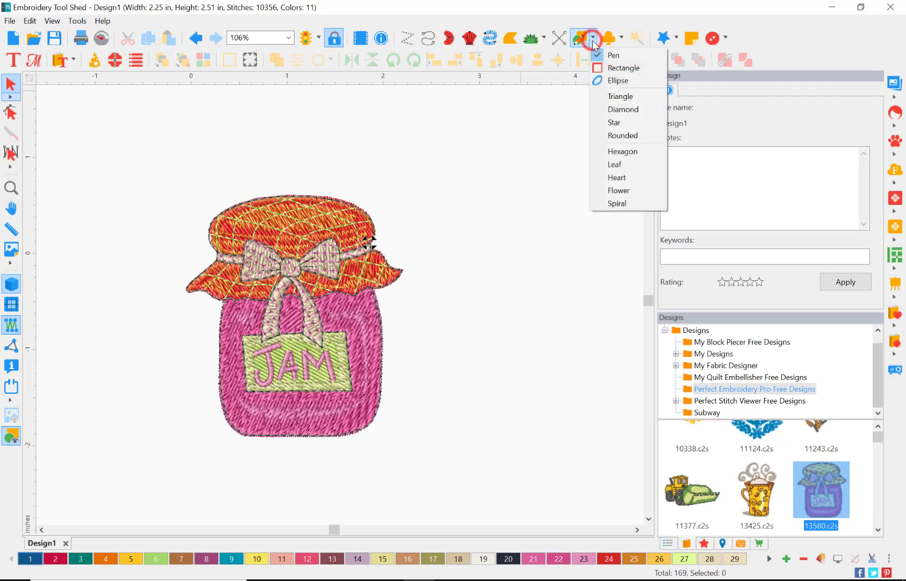
left_click(609, 64)
left_click_drag(113, 114, 557, 504)
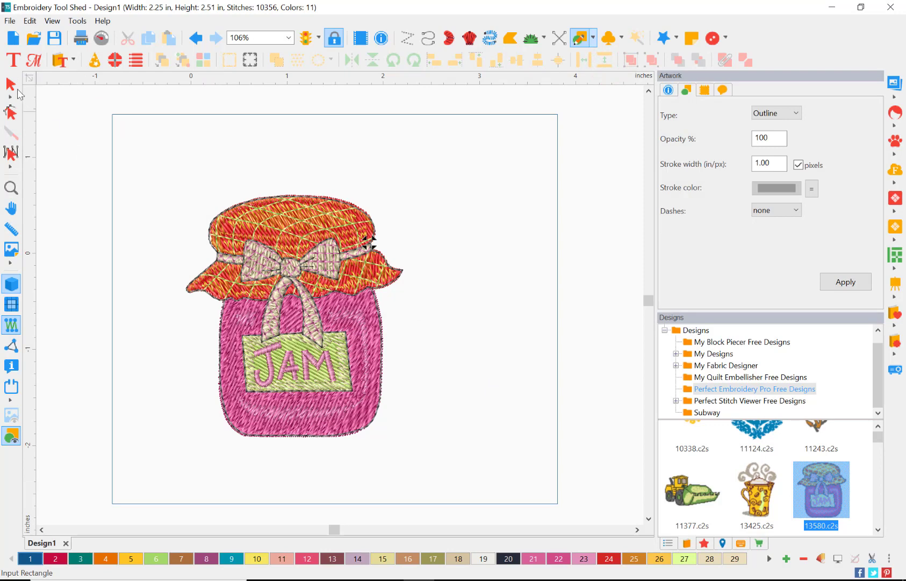
Resize the rectangle to 6 in wide by 6 in high with the aspect ratio unlocked
left_click(11, 85)
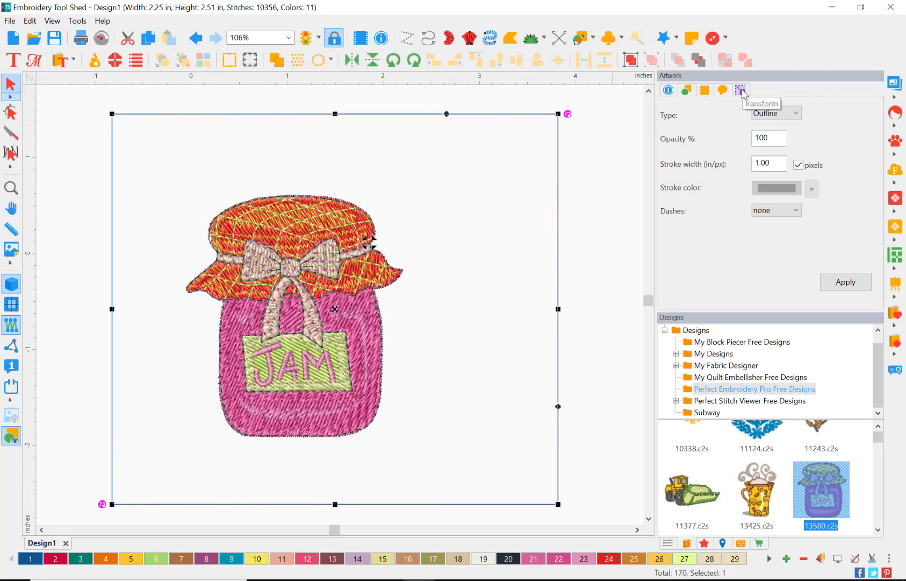
left_click(742, 93)
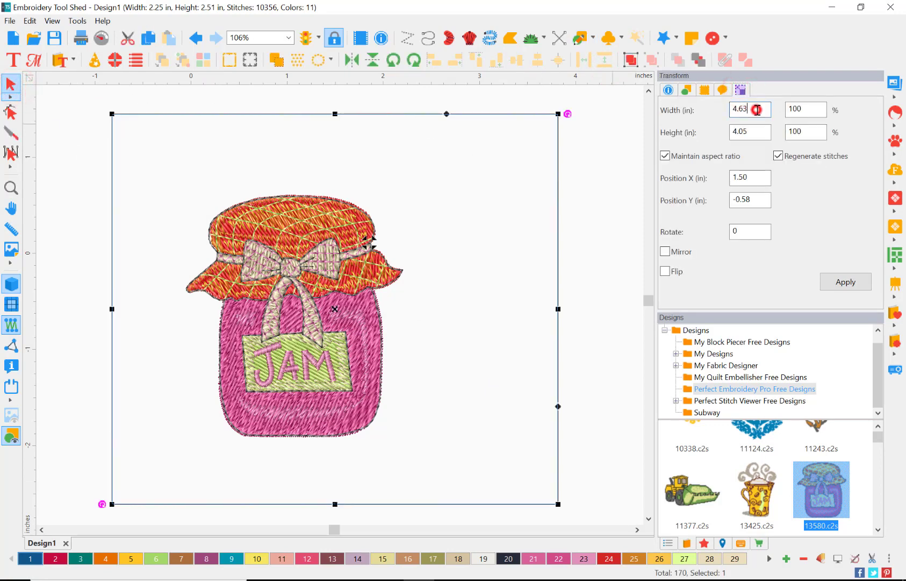
double_click(752, 109)
type("6")
key("Tab")
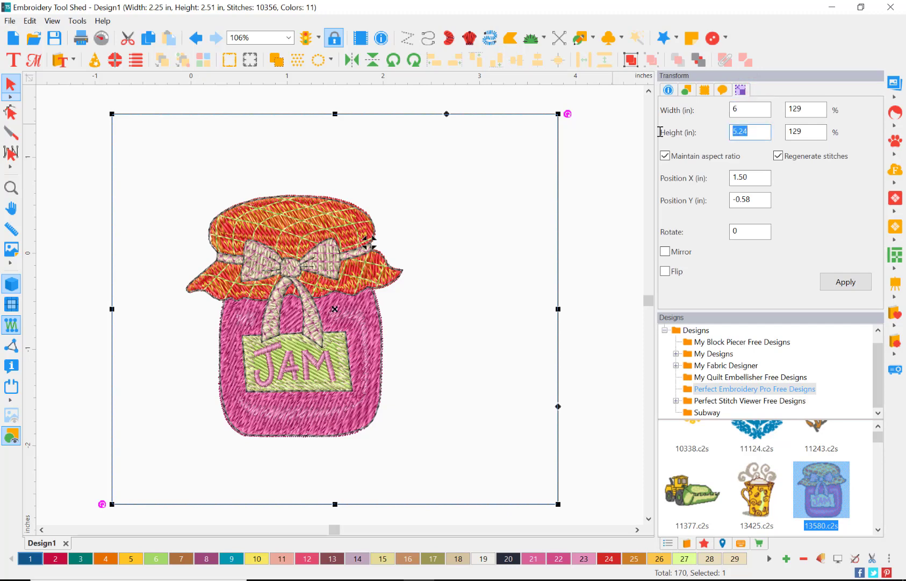
left_click(665, 155)
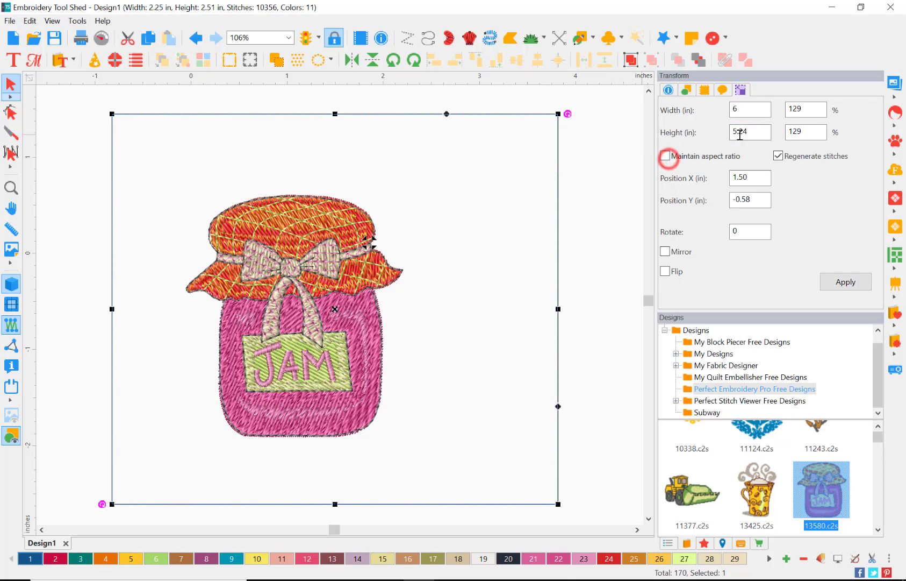
type("6")
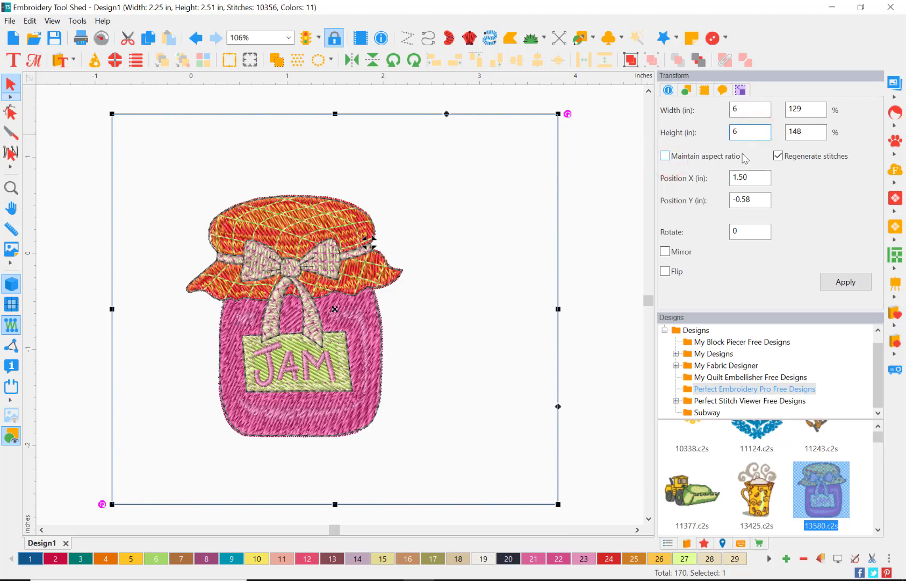
left_click(827, 286)
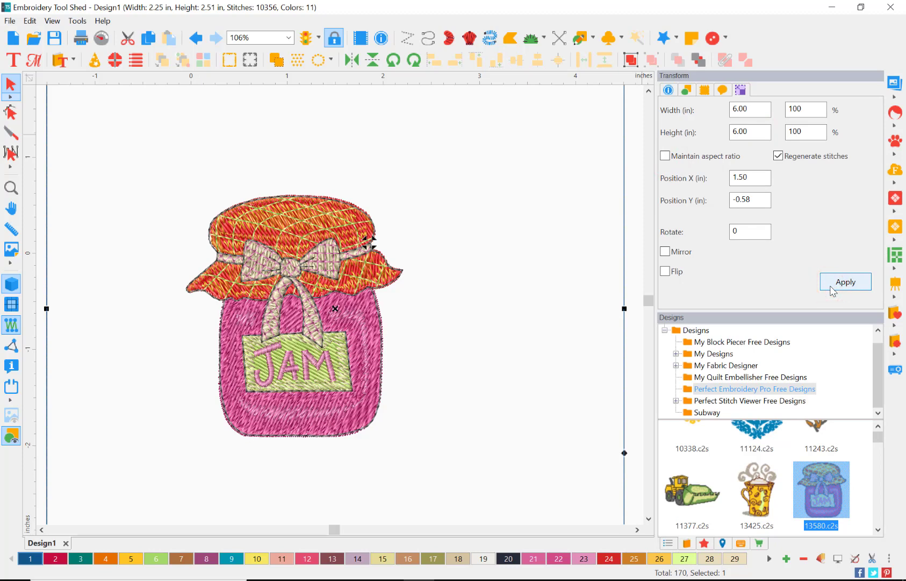
Center align the jam jar design with the square, then clear the selection
key("ctrl+a")
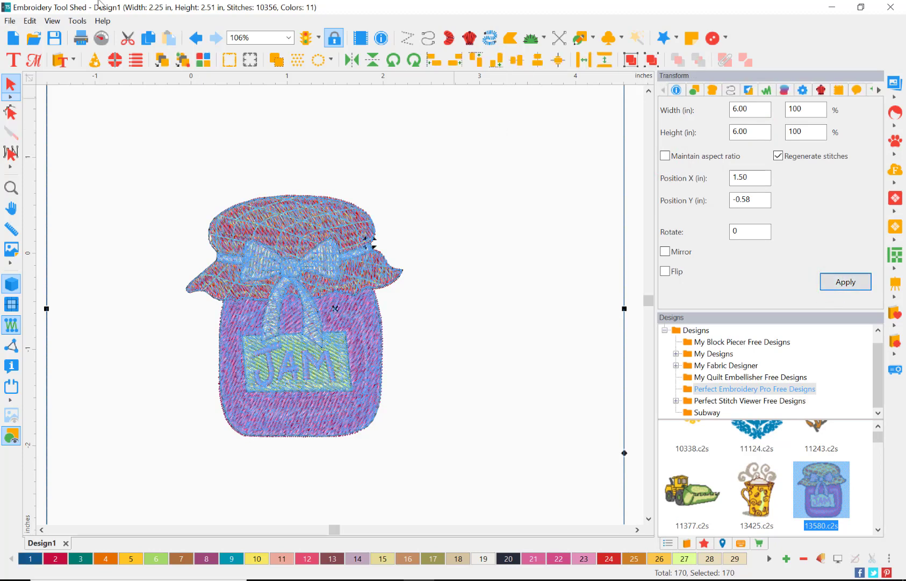
left_click(560, 61)
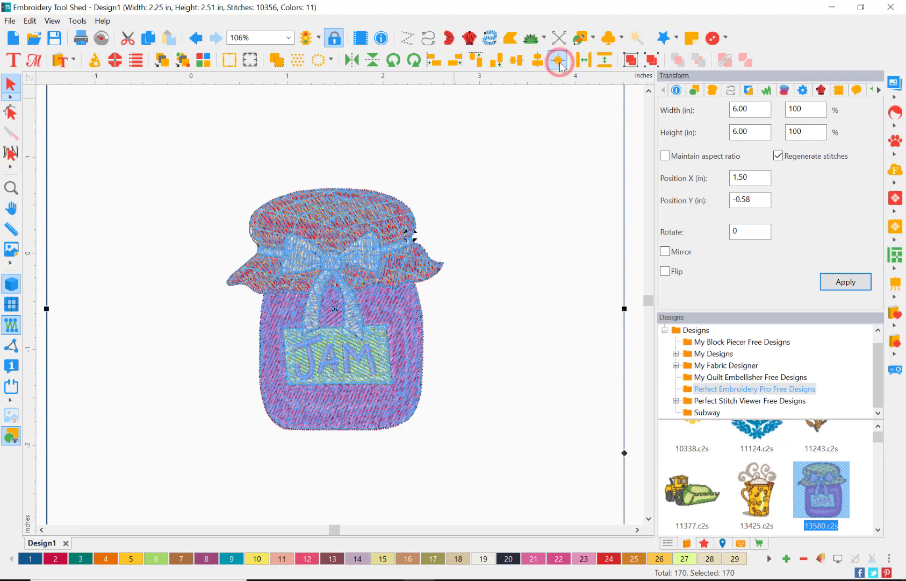
left_click(424, 179)
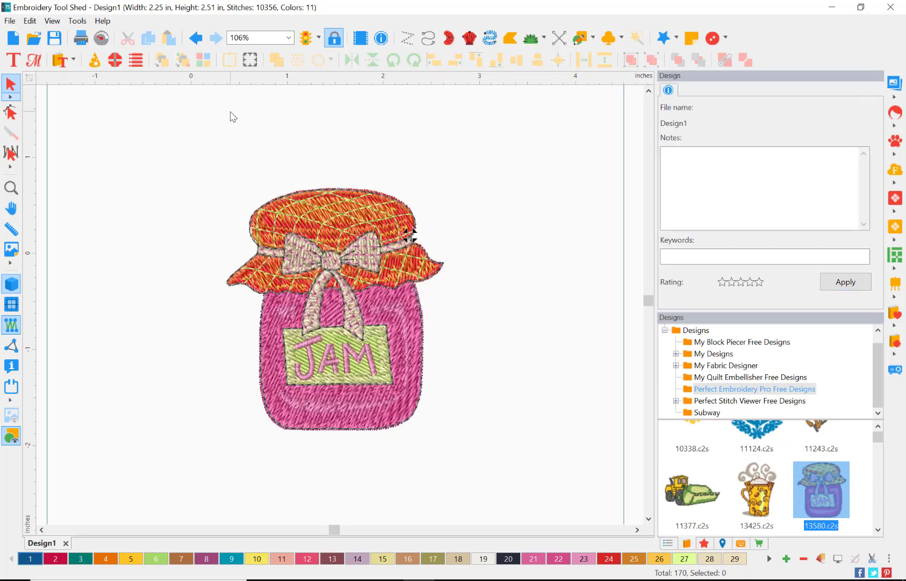
Create one united outline around the whole jam jar design at a distance of 0.08 in
scroll(230, 112, "up", 4)
scroll(230, 111, "down", 1)
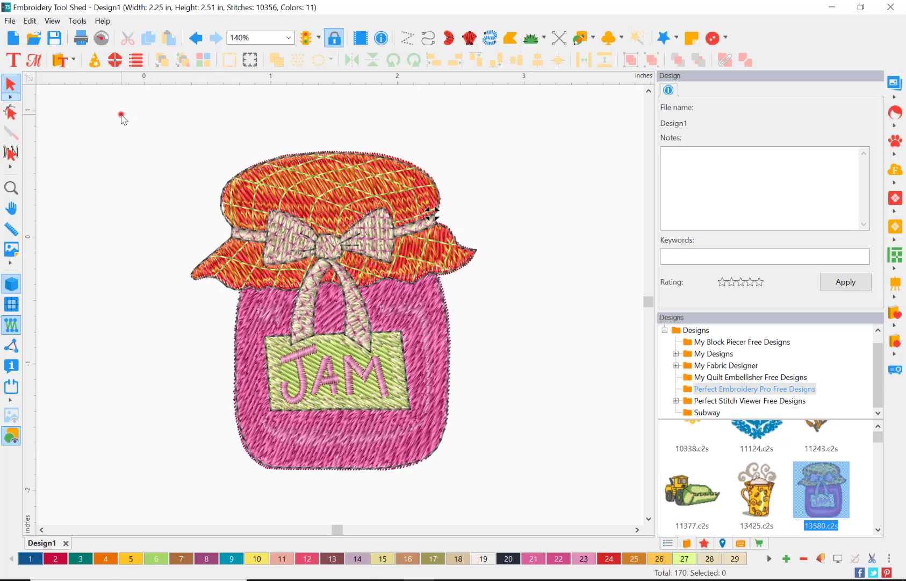
left_click_drag(121, 115, 605, 525)
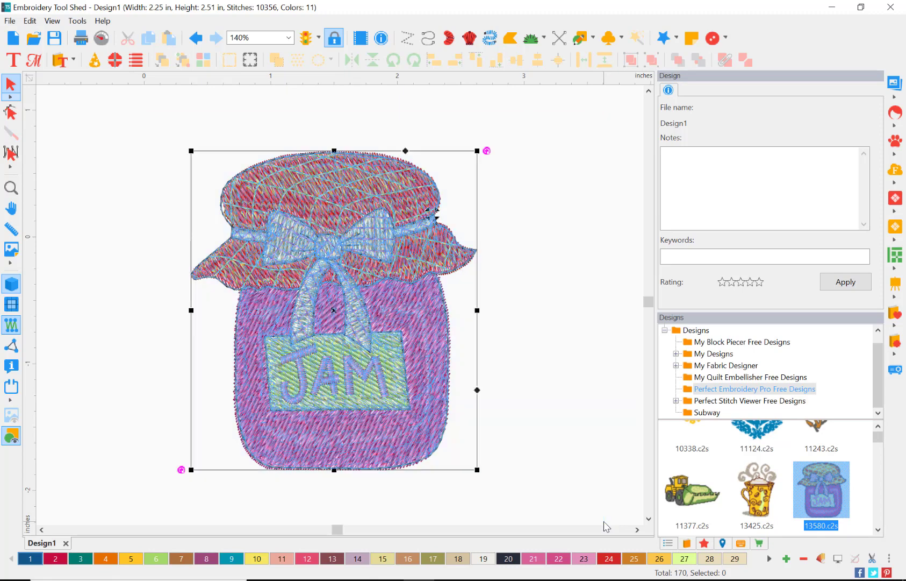
right_click(371, 420)
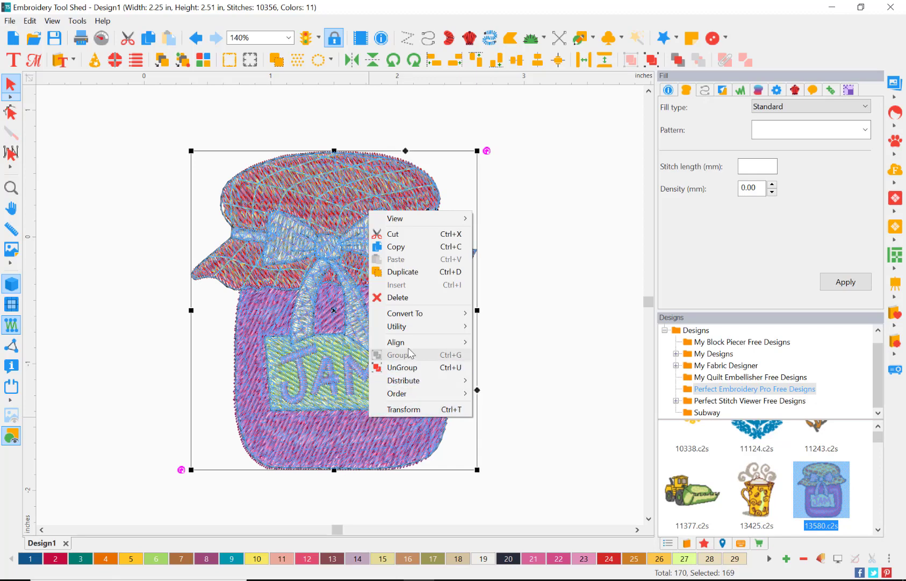
mouse_move(451, 328)
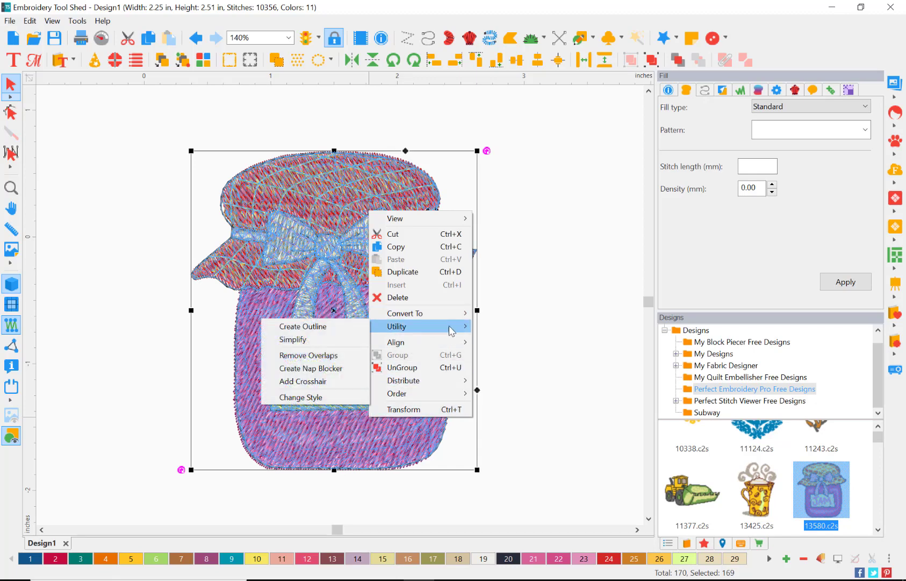
left_click(303, 327)
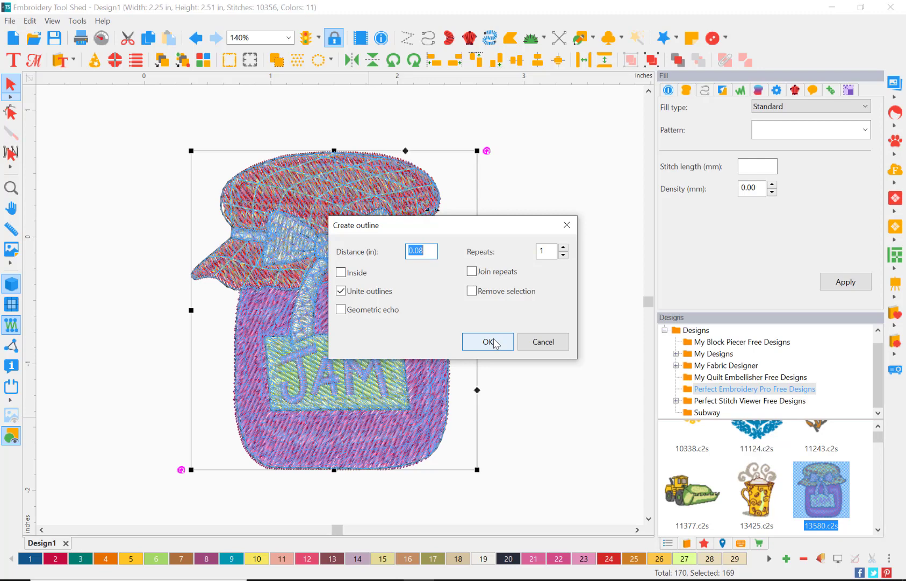
left_click(495, 343)
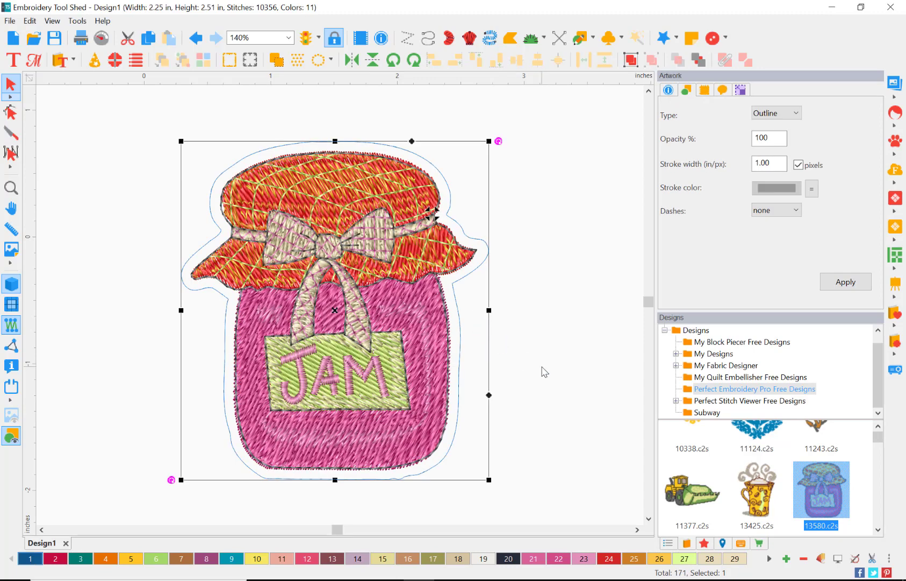
Change the square's artwork type from Outline to Fill and apply it
left_click(289, 39)
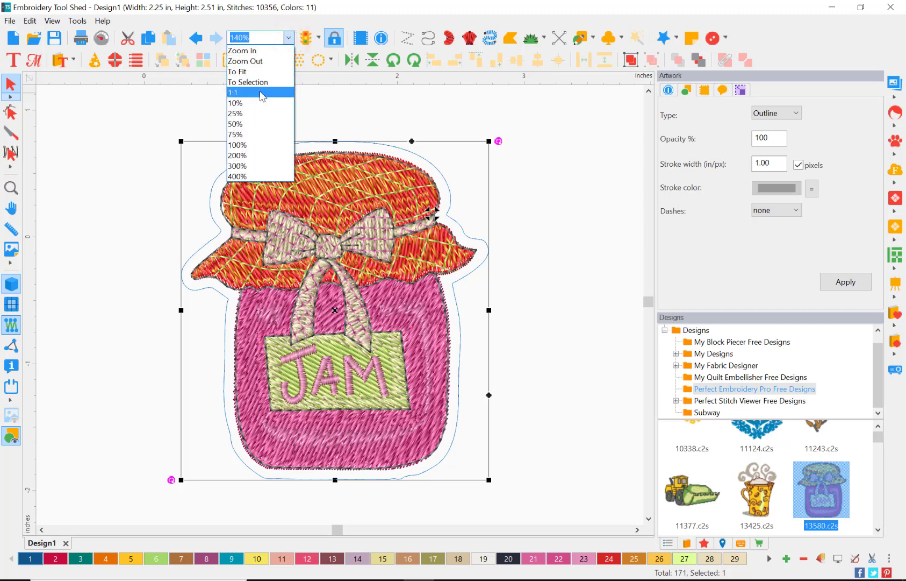
left_click(256, 134)
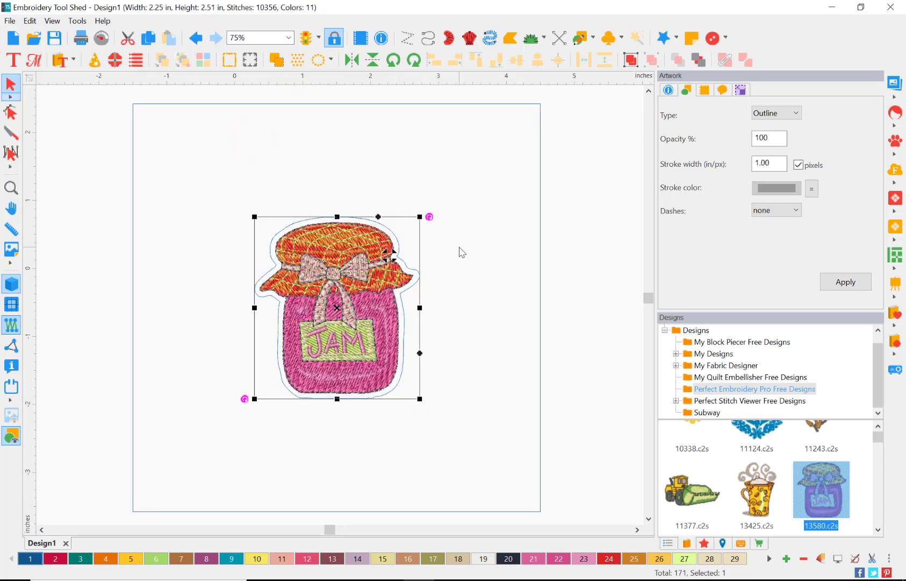
left_click(567, 371)
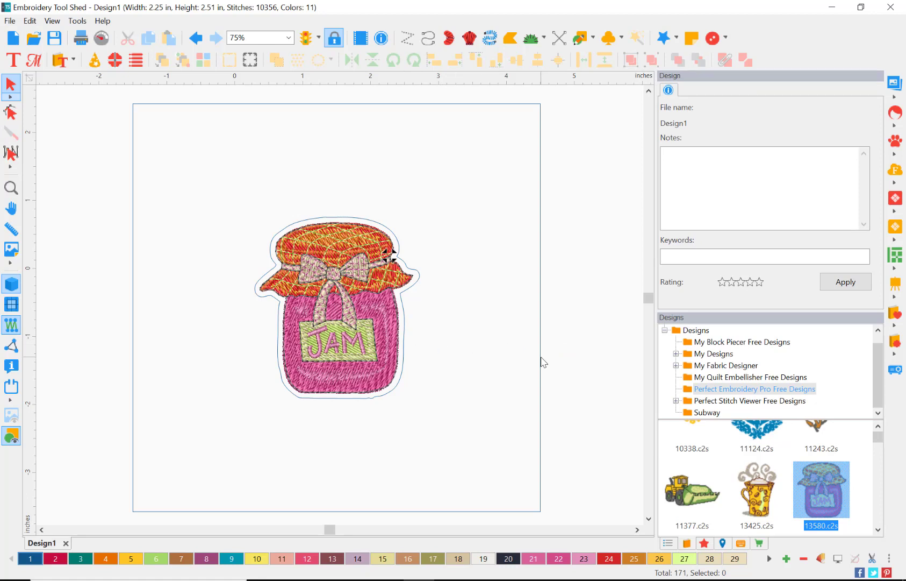
left_click(542, 419)
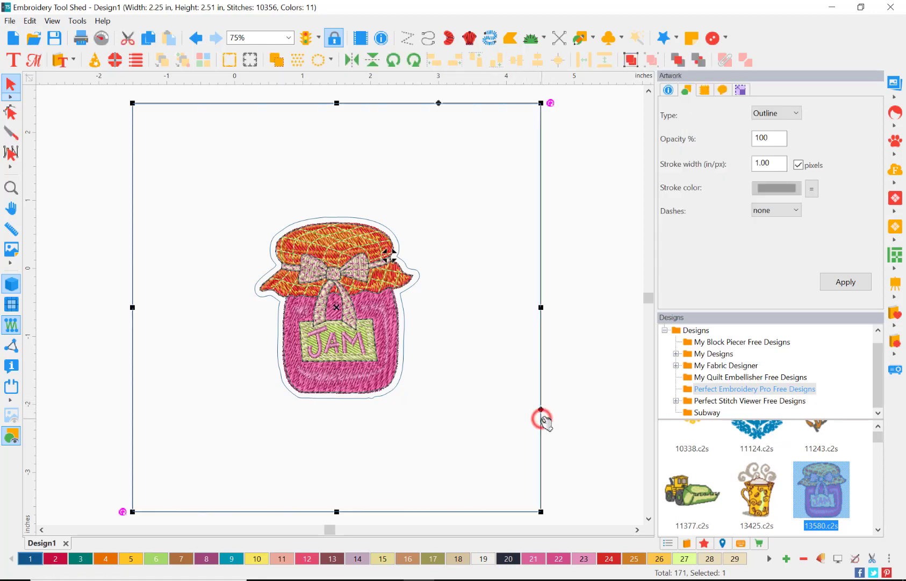
left_click(765, 115)
left_click(765, 134)
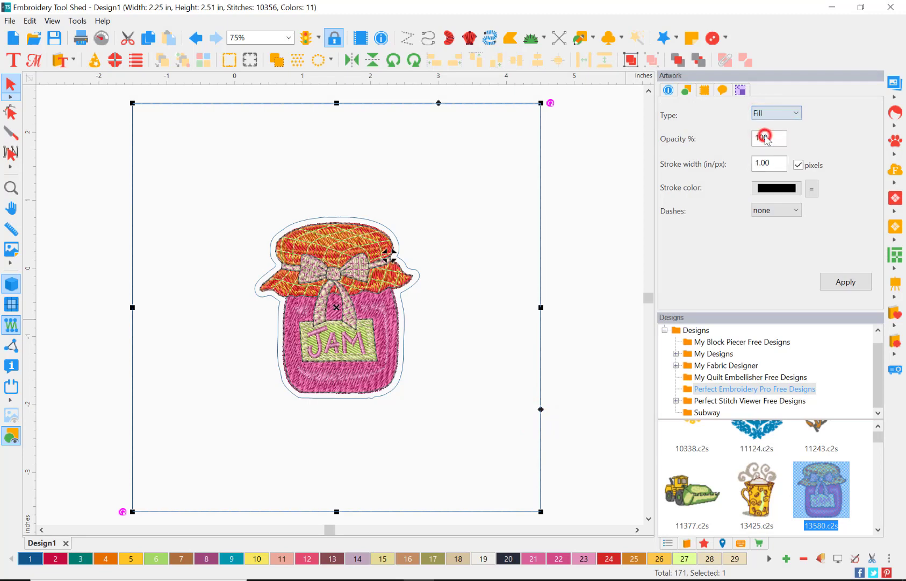
left_click(779, 187)
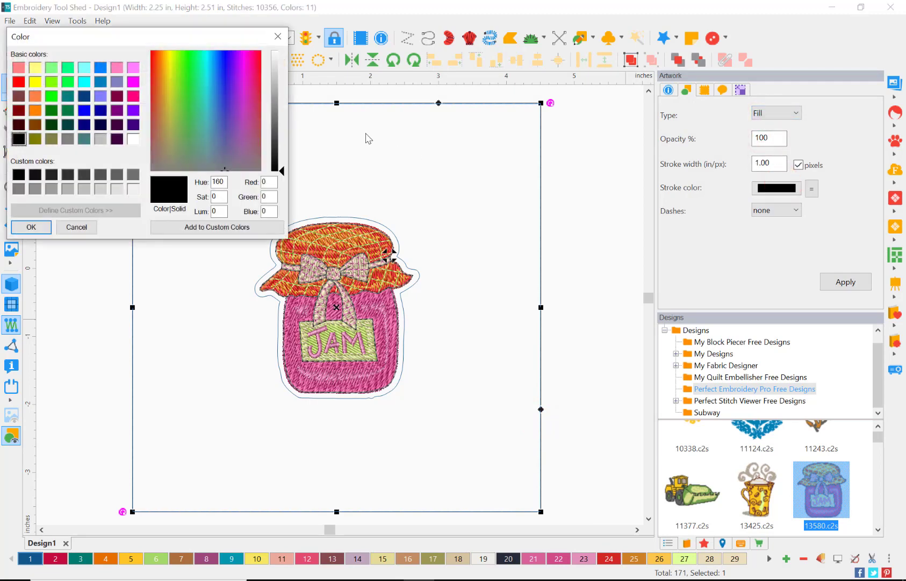
left_click(278, 36)
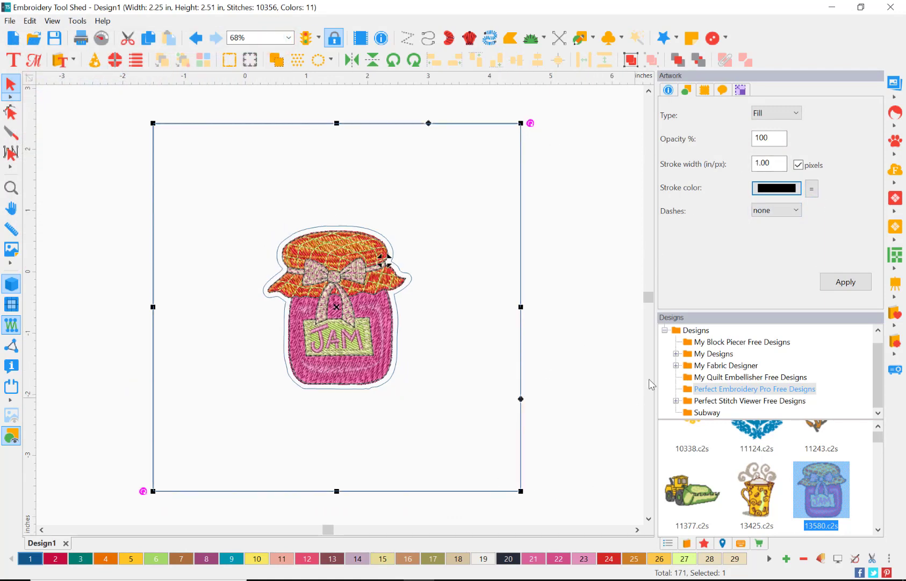
left_click(849, 282)
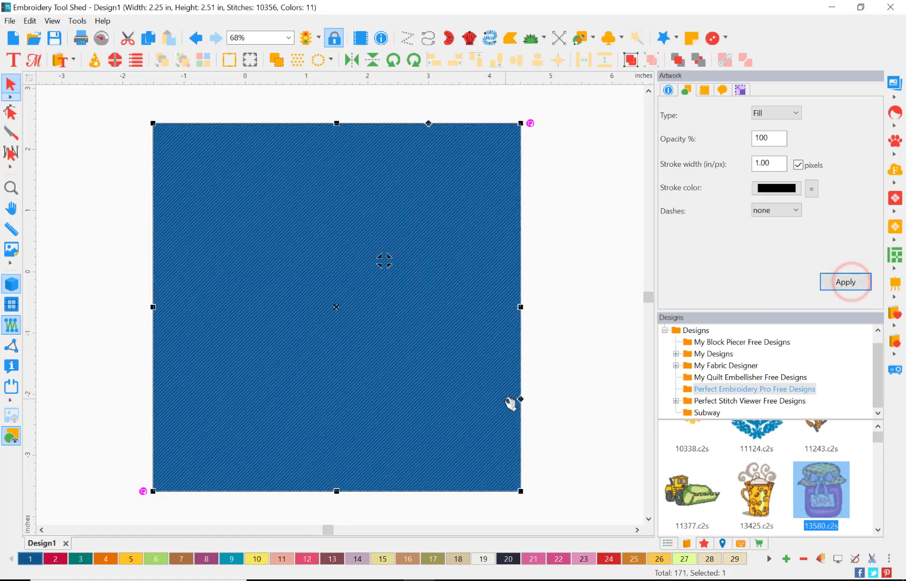
Change the jar outline's artwork type from Outline to Fill and recolor it with thread color 21, Madeira Rayon 1309 Candy Floss
left_click(668, 542)
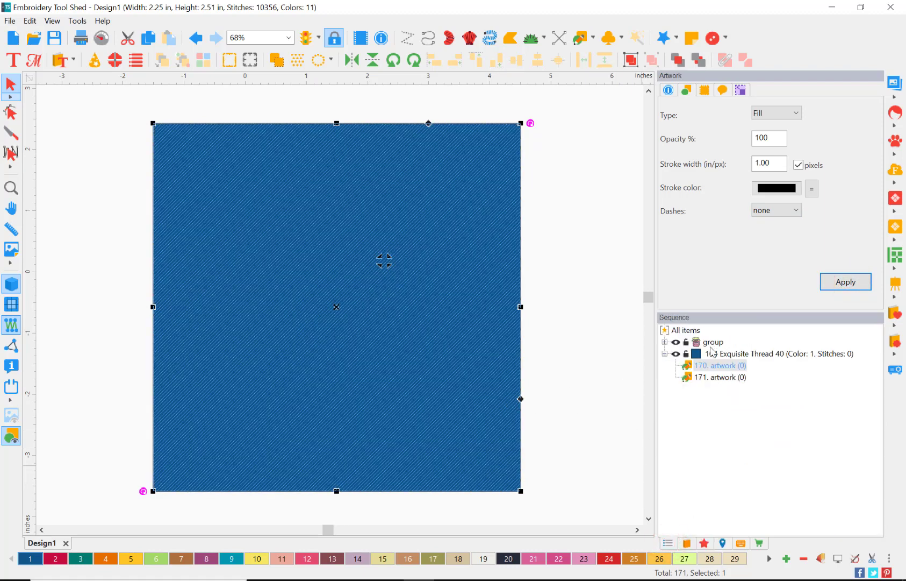
left_click(707, 377)
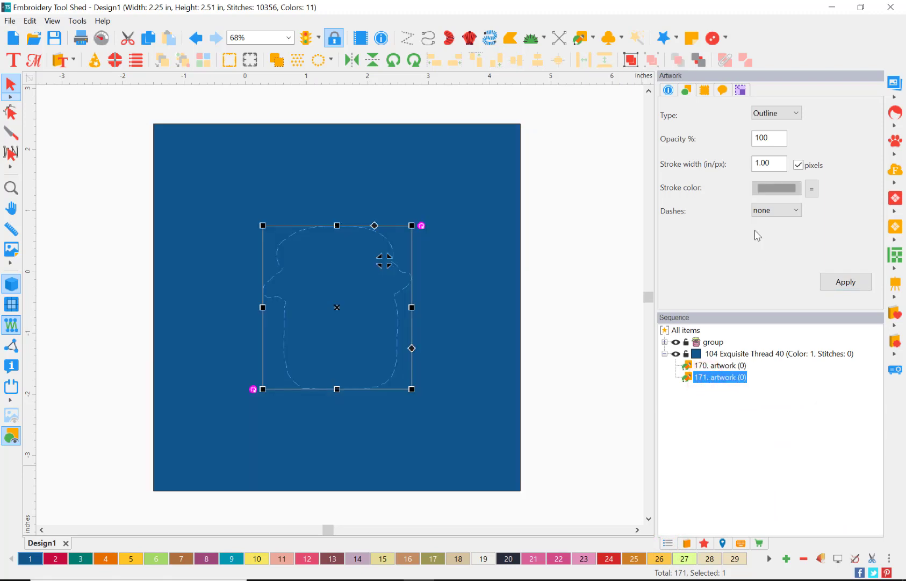
left_click(769, 113)
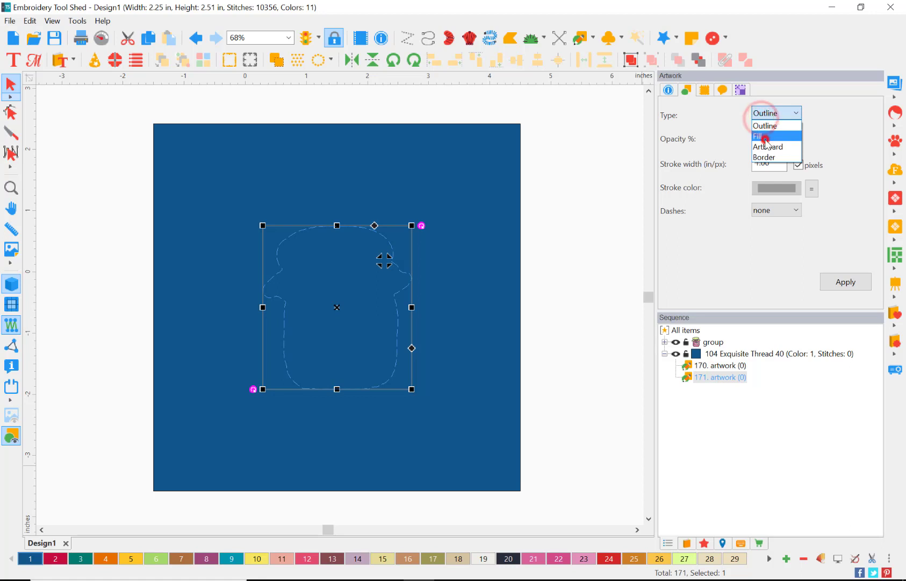
left_click(765, 138)
left_click(846, 283)
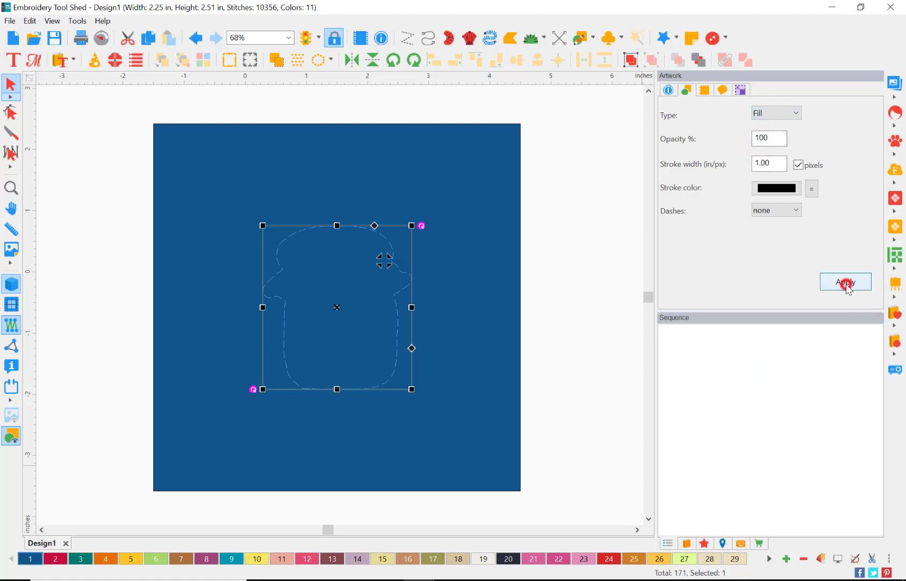
left_click(536, 564)
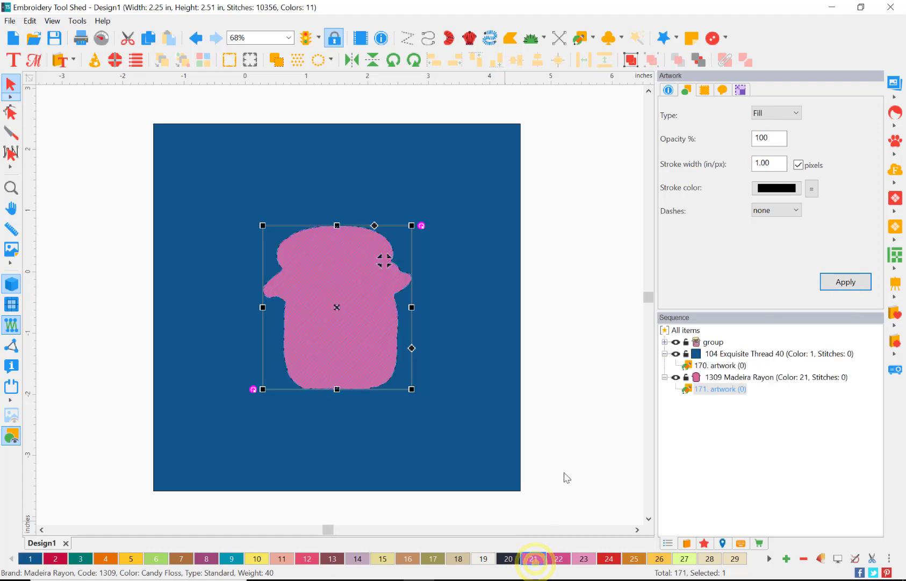
left_click(576, 421)
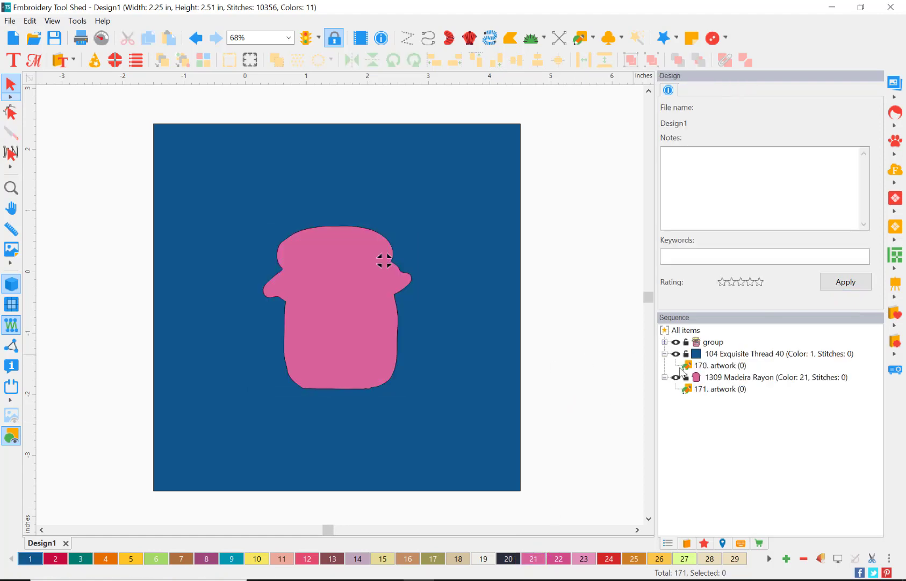
Combine the blue square and the pink jar outline into one artwork, cutting the jar shape out of the square, and clear the selection
left_click(719, 367)
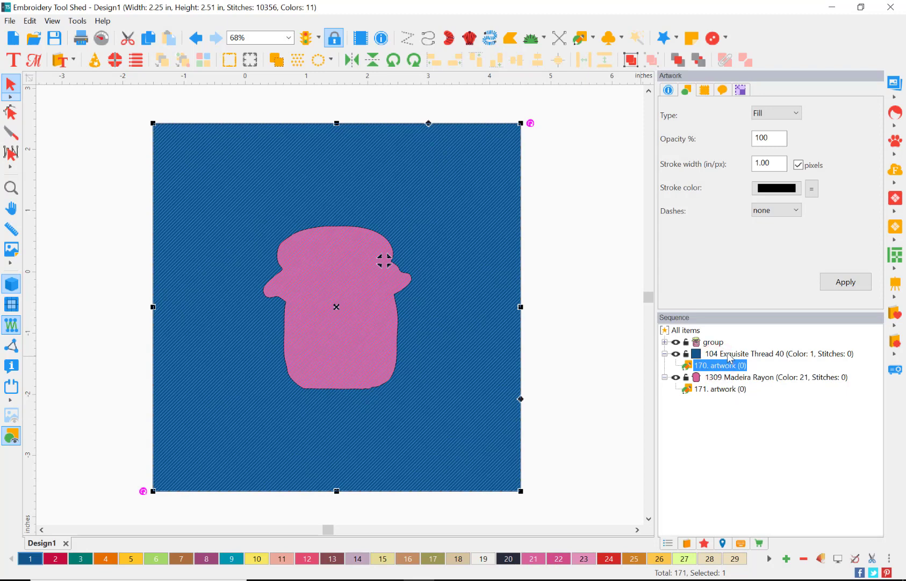
left_click(725, 389, "ctrl")
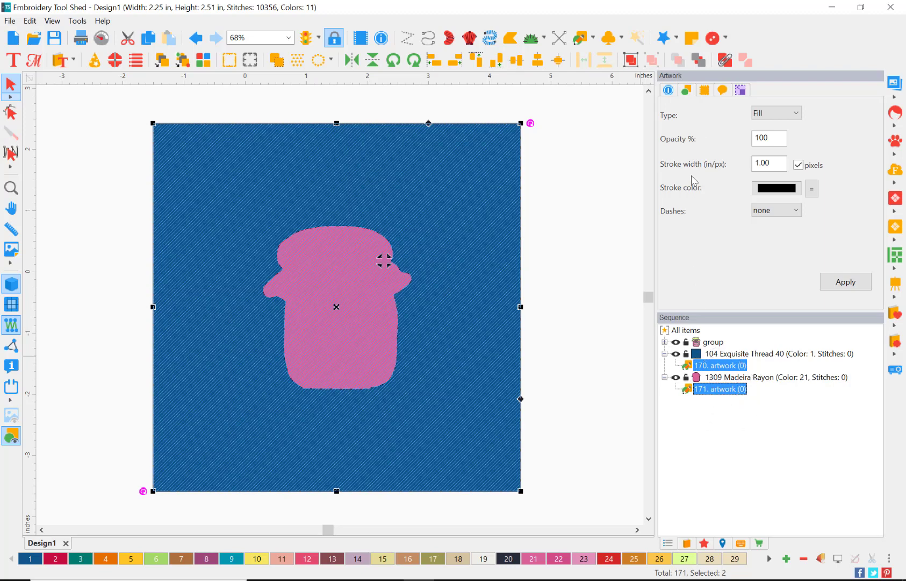
left_click(728, 62)
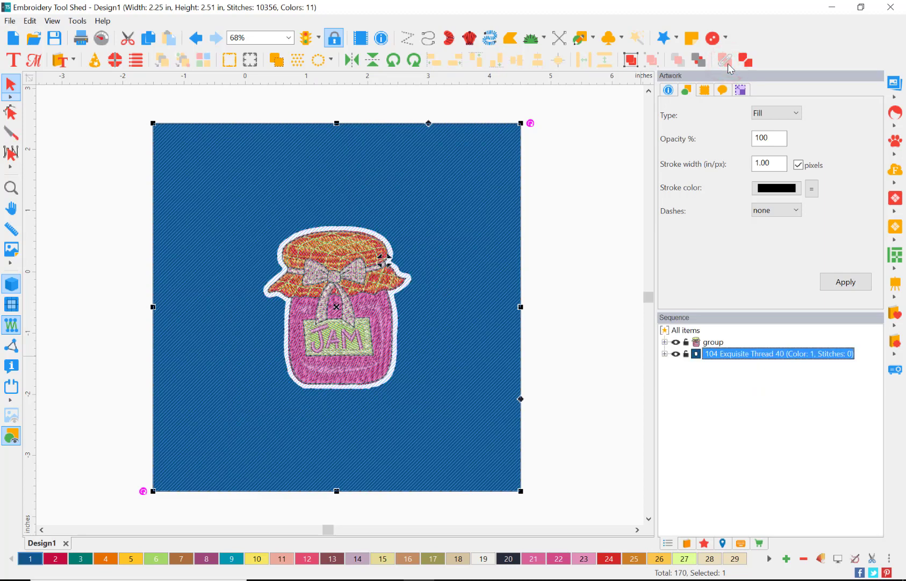
left_click(581, 354)
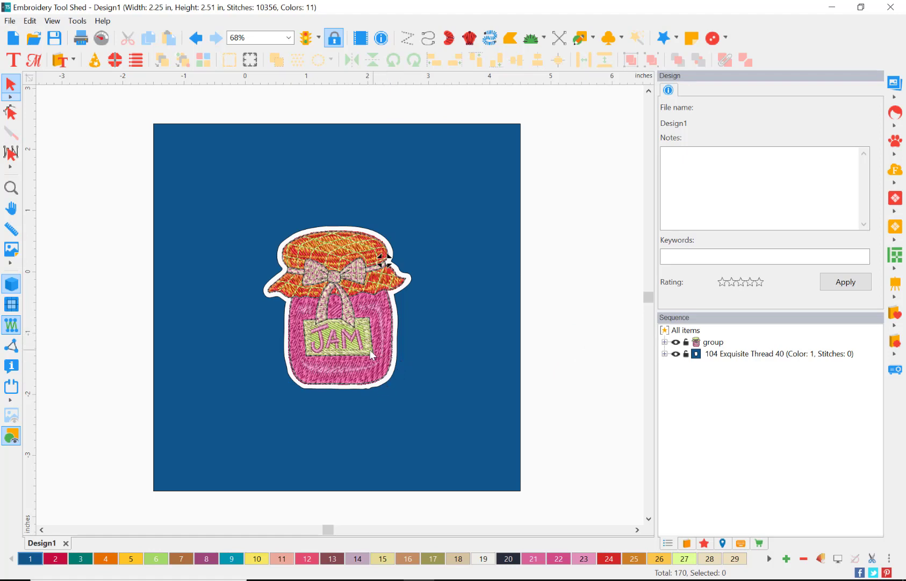
Apply the Stippling fill effect to the blue square with the jar-shaped cutout
left_click(719, 355)
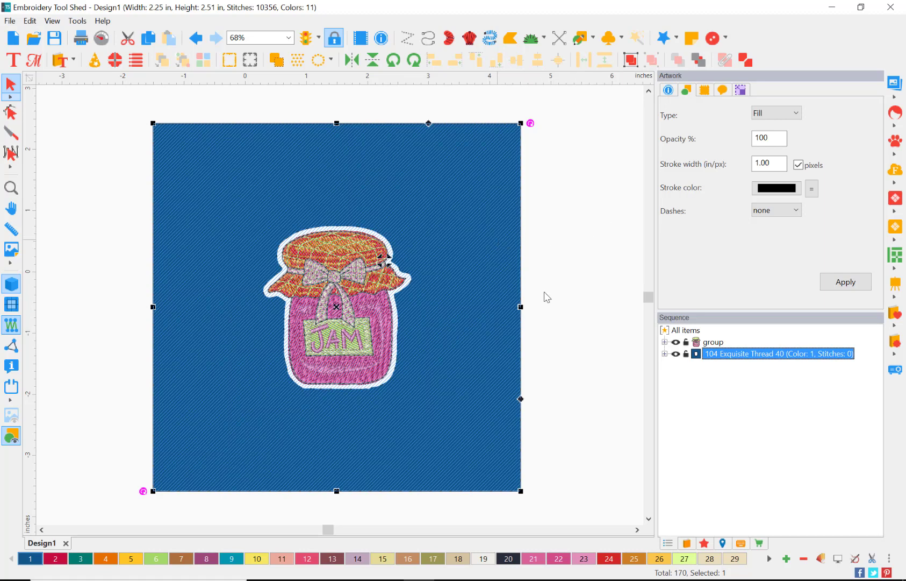
left_click(705, 544)
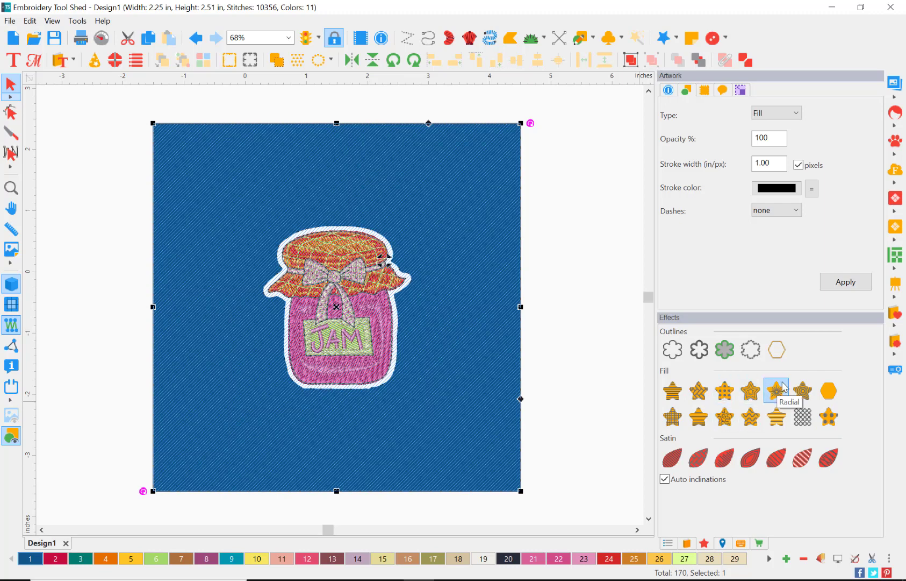
left_click(724, 417)
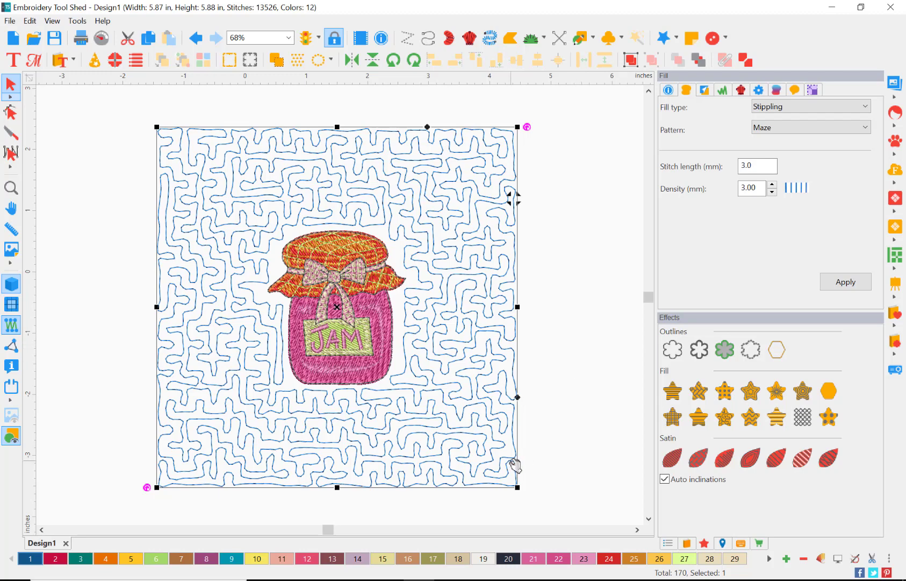
left_click(450, 579)
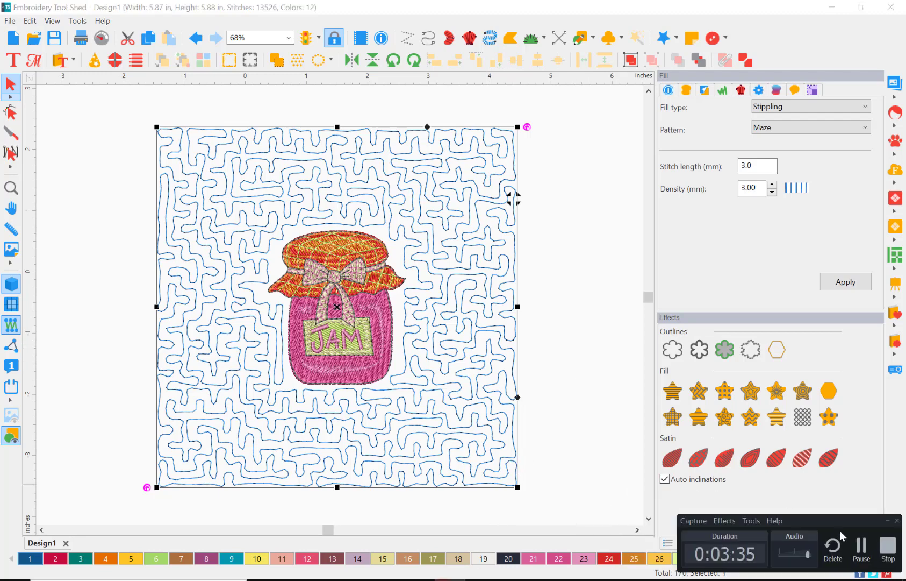